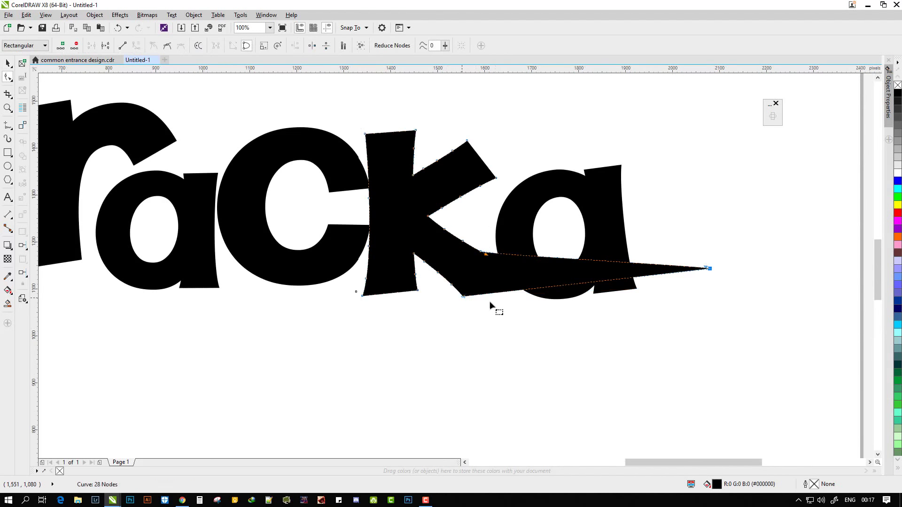
Step: Pull the k's leg out into a long curved tail
{"action": "left_click_drag", "start_coordinate": [493, 306], "coordinate": [697, 279]}
{"action": "scroll", "coordinate": [541, 285], "scroll_direction": "down", "scroll_amount": 2}
{"action": "key", "text": "space"}
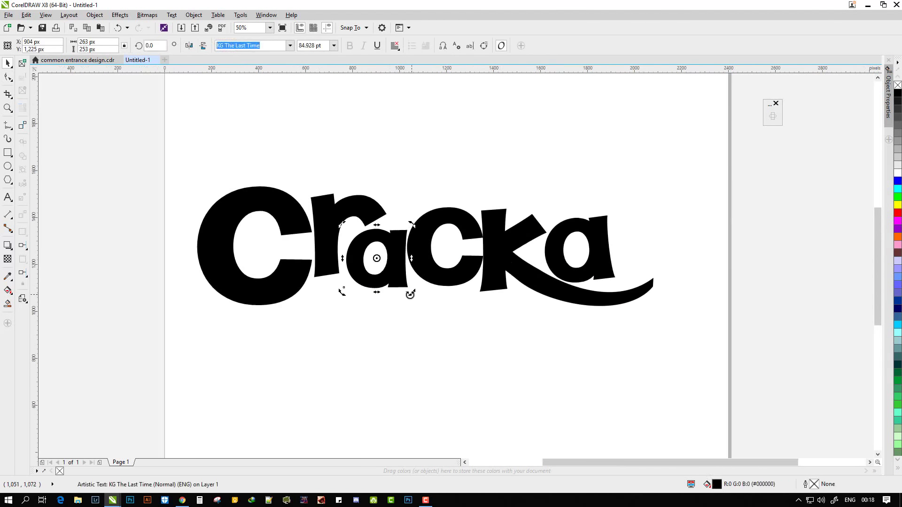
{"action": "left_click", "coordinate": [305, 300]}
{"action": "key", "text": "space"}
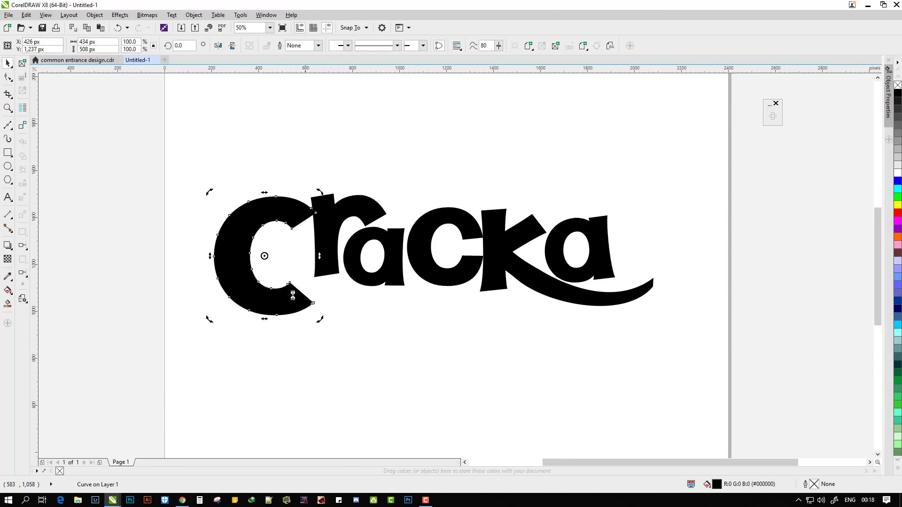
Step: Open the lowercase c curve for node editing
{"action": "double_click", "coordinate": [460, 239]}
{"action": "scroll", "coordinate": [460, 239], "scroll_direction": "up", "scroll_amount": 1}
{"action": "scroll", "coordinate": [449, 281], "scroll_direction": "up", "scroll_amount": 1}
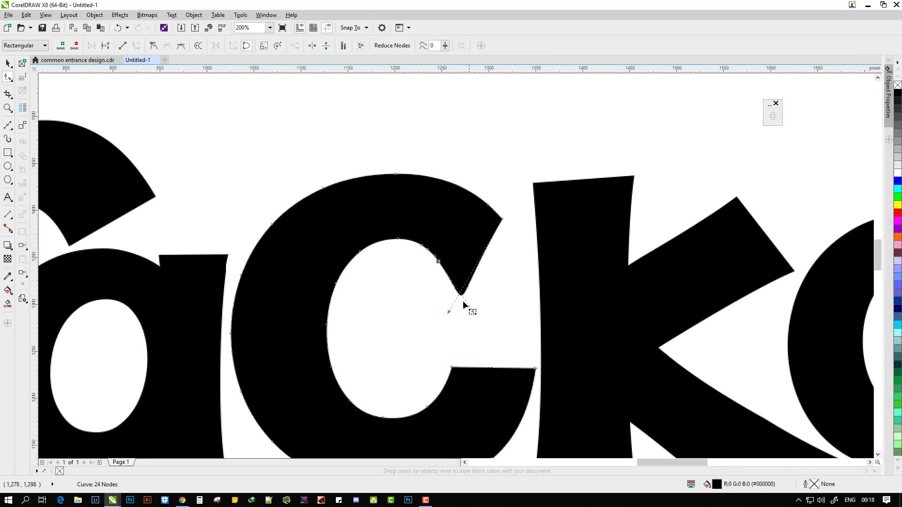
{"action": "scroll", "coordinate": [454, 308], "scroll_direction": "down", "scroll_amount": 2}
{"action": "key", "text": "space"}
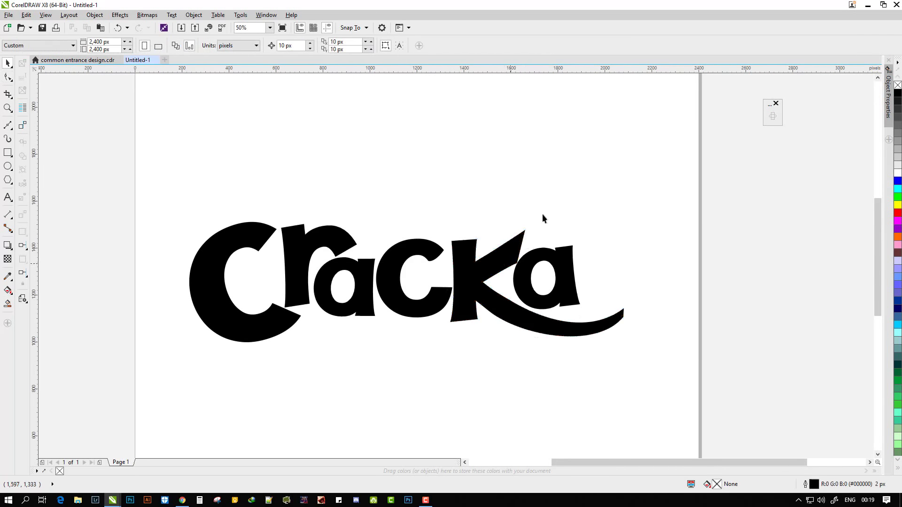
{"action": "scroll", "coordinate": [543, 219], "scroll_direction": "up", "scroll_amount": 1}
{"action": "scroll", "coordinate": [527, 202], "scroll_direction": "down", "scroll_amount": 1}
Step: Open the ka curve's nodes for editing
{"action": "left_click", "coordinate": [524, 233]}
{"action": "double_click", "coordinate": [524, 232]}
{"action": "scroll", "coordinate": [554, 237], "scroll_direction": "up", "scroll_amount": 3}
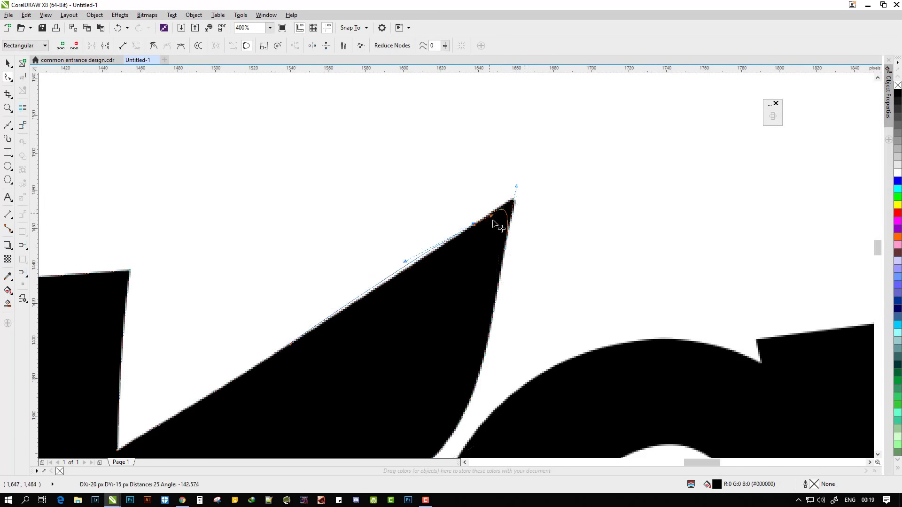
{"action": "scroll", "coordinate": [435, 362], "scroll_direction": "down", "scroll_amount": 4}
{"action": "double_click", "coordinate": [435, 363]}
{"action": "scroll", "coordinate": [339, 277], "scroll_direction": "up", "scroll_amount": 3}
{"action": "scroll", "coordinate": [434, 230], "scroll_direction": "up", "scroll_amount": 1}
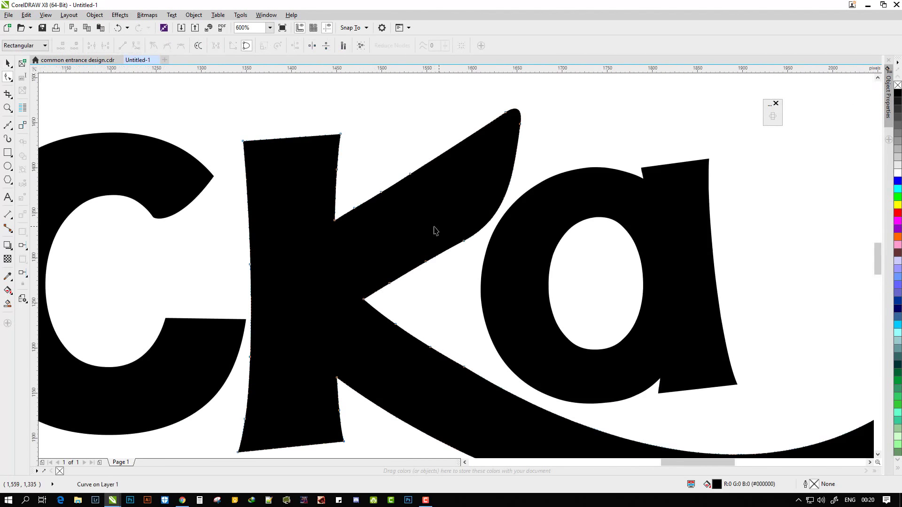
{"action": "scroll", "coordinate": [468, 231], "scroll_direction": "down", "scroll_amount": 3}
{"action": "scroll", "coordinate": [302, 291], "scroll_direction": "up", "scroll_amount": 2}
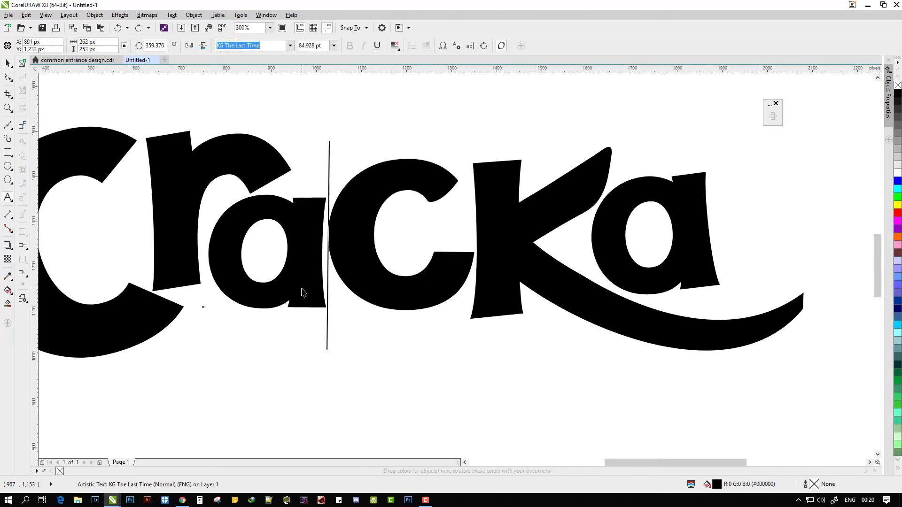
{"action": "scroll", "coordinate": [241, 342], "scroll_direction": "up", "scroll_amount": 2}
Step: Nudge a node at the bottom of the a into place
{"action": "left_click_drag", "start_coordinate": [455, 380], "coordinate": [459, 385]}
{"action": "scroll", "coordinate": [459, 384], "scroll_direction": "down", "scroll_amount": 3}
{"action": "scroll", "coordinate": [402, 352], "scroll_direction": "up", "scroll_amount": 3}
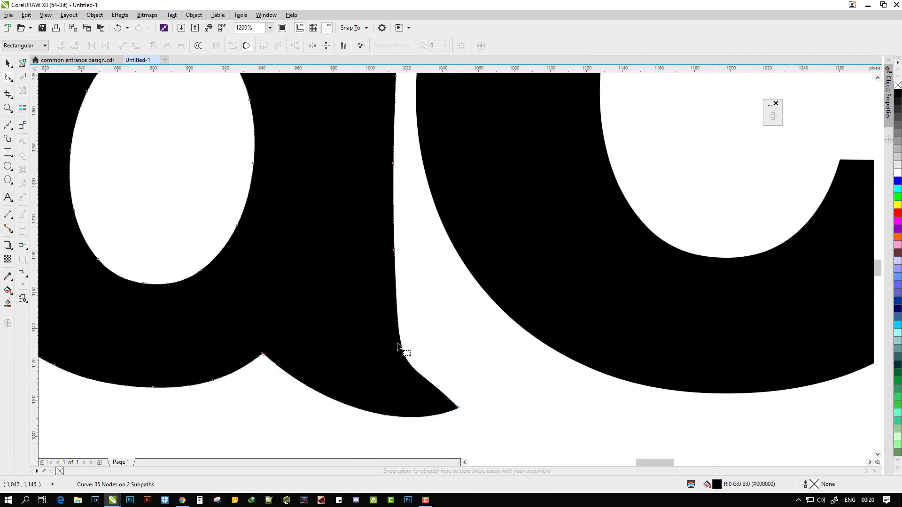
{"action": "scroll", "coordinate": [418, 403], "scroll_direction": "down", "scroll_amount": 3}
{"action": "key", "text": "space"}
{"action": "scroll", "coordinate": [714, 332], "scroll_direction": "up", "scroll_amount": 2}
{"action": "scroll", "coordinate": [714, 331], "scroll_direction": "down", "scroll_amount": 3}
{"action": "scroll", "coordinate": [427, 316], "scroll_direction": "up", "scroll_amount": 3}
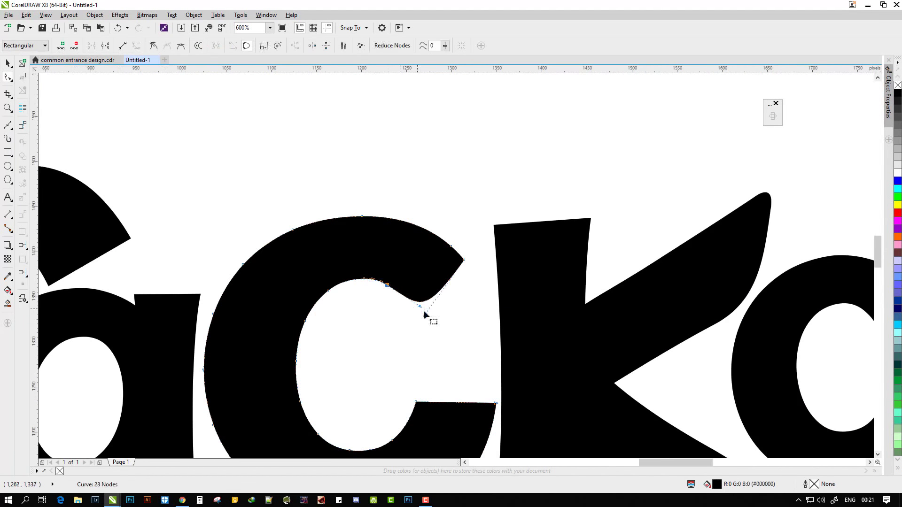
Step: Select the c curve and switch to node editing with F10
{"action": "left_click", "coordinate": [427, 316]}
{"action": "scroll", "coordinate": [442, 338], "scroll_direction": "down", "scroll_amount": 3}
{"action": "scroll", "coordinate": [475, 284], "scroll_direction": "up", "scroll_amount": 2}
{"action": "key", "text": "F10"}
{"action": "scroll", "coordinate": [473, 283], "scroll_direction": "down", "scroll_amount": 3}
{"action": "scroll", "coordinate": [329, 362], "scroll_direction": "up", "scroll_amount": 2}
{"action": "scroll", "coordinate": [503, 389], "scroll_direction": "down", "scroll_amount": 3}
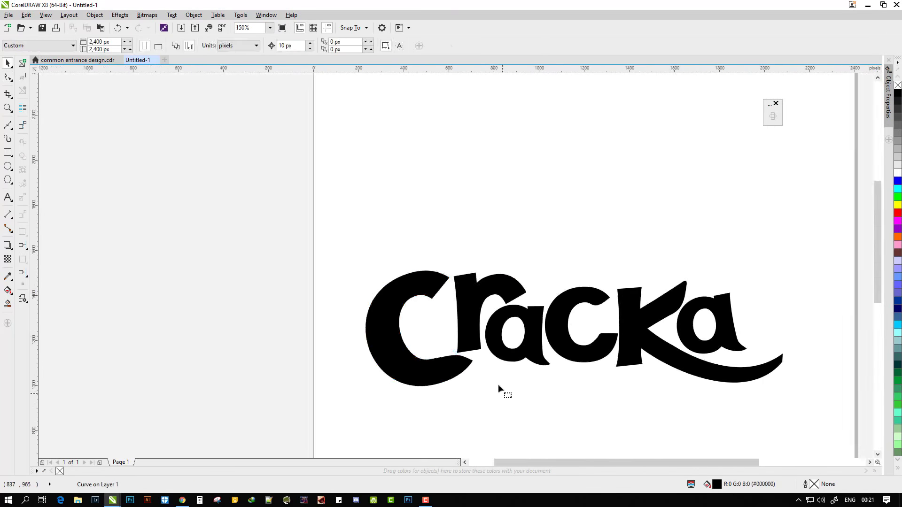
{"action": "scroll", "coordinate": [393, 316], "scroll_direction": "up", "scroll_amount": 3}
Step: Refine the capital C's nodes, then select the r letter
{"action": "left_click", "coordinate": [392, 316]}
{"action": "scroll", "coordinate": [381, 345], "scroll_direction": "down", "scroll_amount": 3}
{"action": "scroll", "coordinate": [439, 334], "scroll_direction": "down", "scroll_amount": 3}
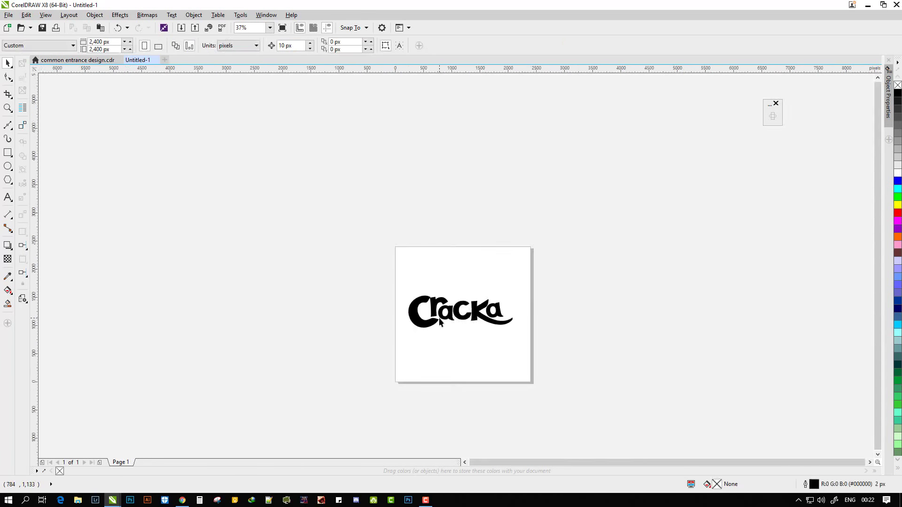
{"action": "scroll", "coordinate": [348, 253], "scroll_direction": "up", "scroll_amount": 5}
{"action": "left_click_drag", "start_coordinate": [350, 256], "coordinate": [335, 217]}
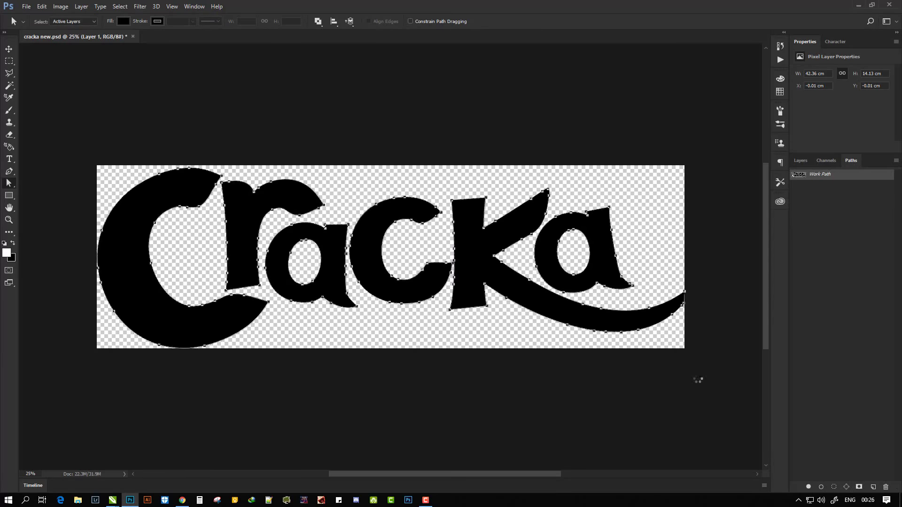
Step: Fade the lettering layer to 13% opacity and bring up the work path's options
{"action": "scroll", "coordinate": [456, 190], "scroll_direction": "up", "scroll_amount": 5}
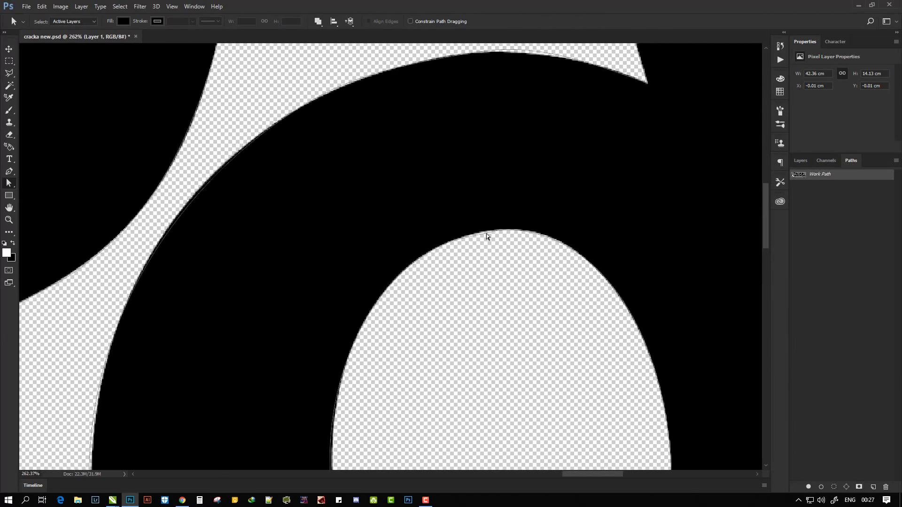
{"action": "scroll", "coordinate": [487, 238], "scroll_direction": "down", "scroll_amount": 5}
{"action": "scroll", "coordinate": [494, 246], "scroll_direction": "up", "scroll_amount": 4}
{"action": "left_click", "coordinate": [801, 160]}
{"action": "type", "text": "13"}
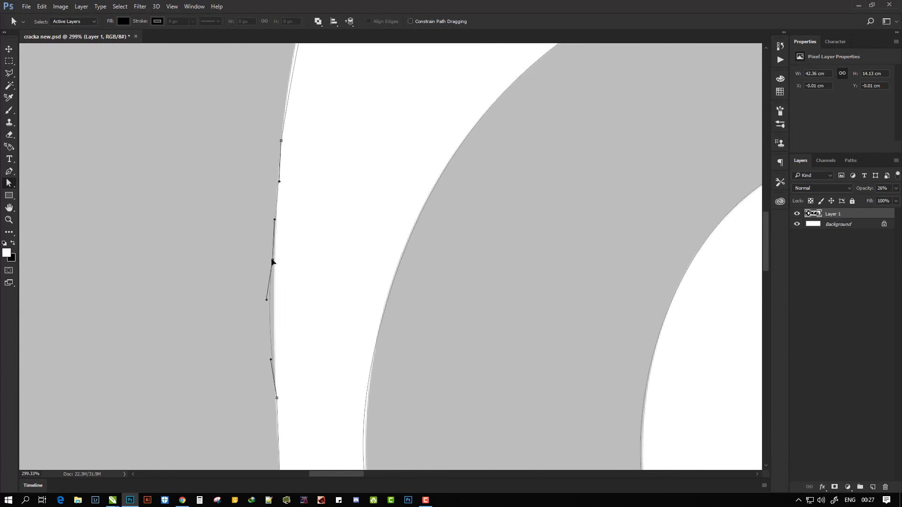
{"action": "scroll", "coordinate": [264, 209], "scroll_direction": "down", "scroll_amount": 5}
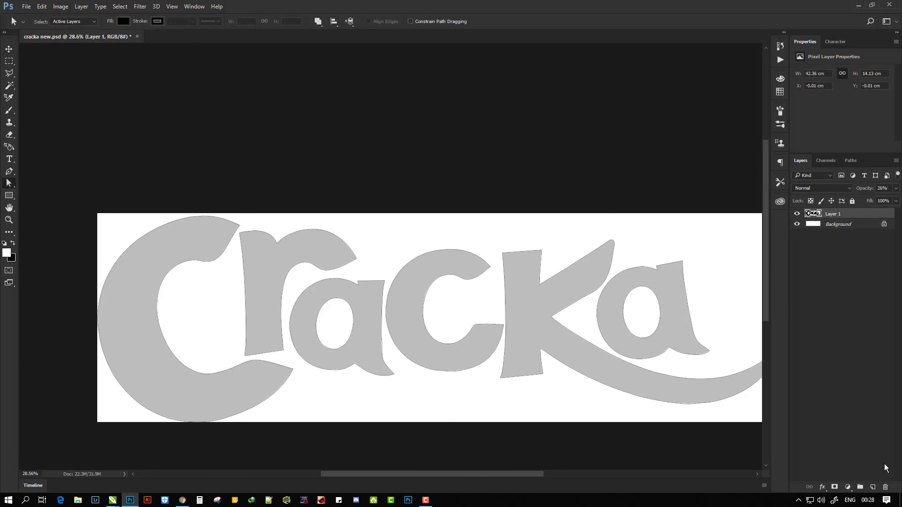
{"action": "right_click", "coordinate": [854, 175]}
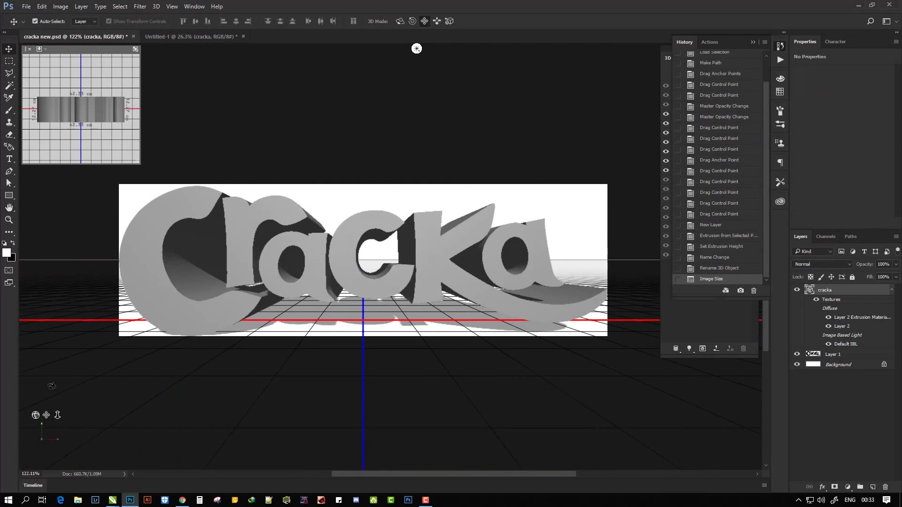
Step: Confirm the taller canvas and redirect the light over the cracka mesh
{"action": "key", "text": "Return"}
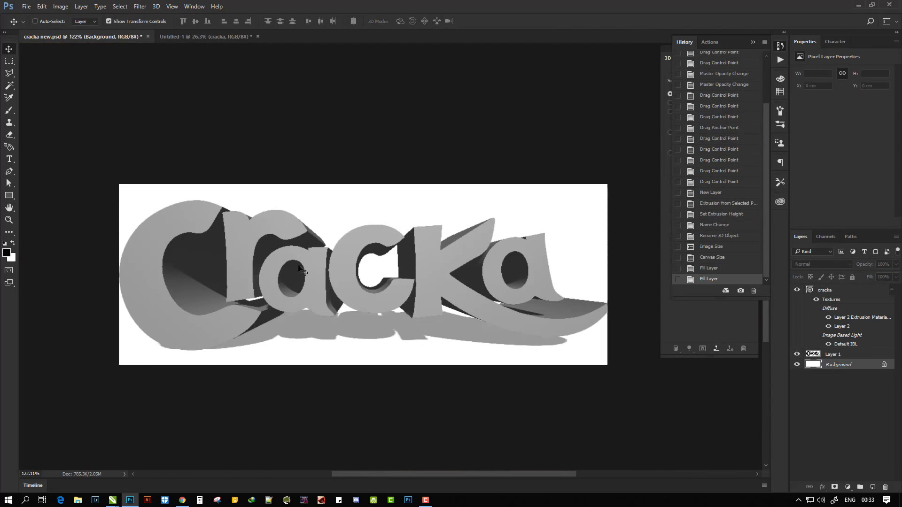
{"action": "left_click", "coordinate": [833, 292]}
{"action": "left_click", "coordinate": [365, 245]}
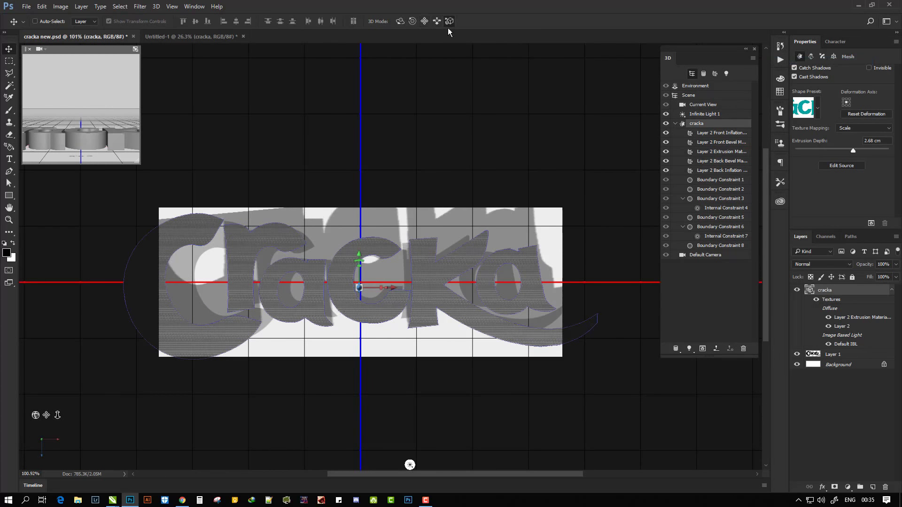
{"action": "left_click_drag", "start_coordinate": [409, 465], "coordinate": [372, 187]}
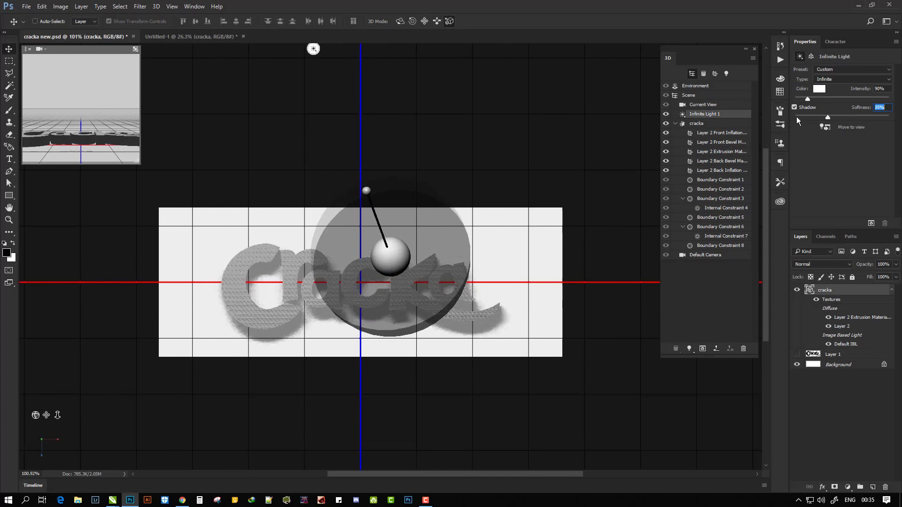
Step: Extrude the cracka letters much deeper and orbit to a tilted view
{"action": "left_click", "coordinate": [432, 311]}
{"action": "left_click_drag", "start_coordinate": [352, 291], "coordinate": [362, 235]}
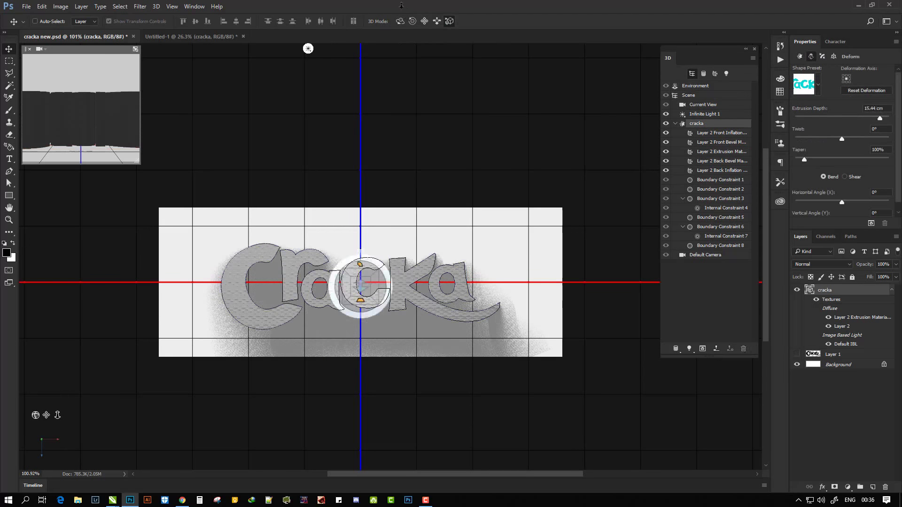
{"action": "mouse_move", "coordinate": [37, 416]}
{"action": "left_mouse_down"}
{"action": "mouse_move", "coordinate": [361, 260]}
{"action": "mouse_move", "coordinate": [347, 266]}
{"action": "left_mouse_up"}
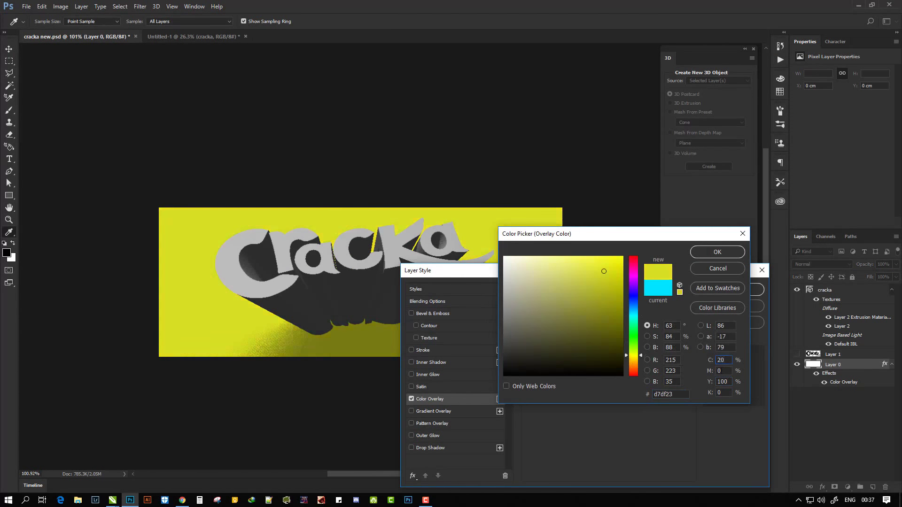
Step: Tilt the light toward the upper left and display its coordinates
{"action": "mouse_move", "coordinate": [389, 188]}
{"action": "left_mouse_down"}
{"action": "mouse_move", "coordinate": [328, 165]}
{"action": "mouse_move", "coordinate": [360, 194]}
{"action": "left_mouse_up"}
{"action": "left_click", "coordinate": [811, 57]}
Step: Zero the light's rotation, strip the extrusion's diffuse texture and give it a cream colour
{"action": "left_click", "coordinate": [840, 125]}
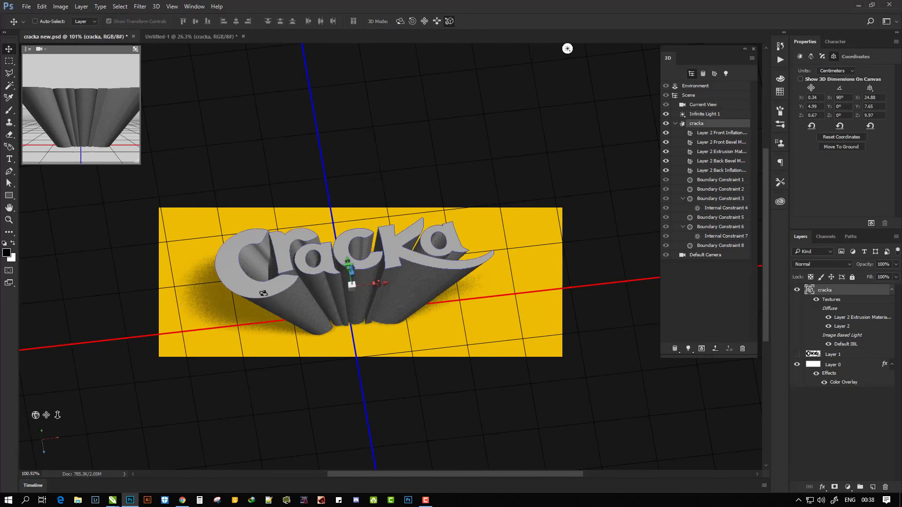
{"action": "left_click", "coordinate": [721, 152]}
{"action": "left_click", "coordinate": [842, 70]}
{"action": "left_click", "coordinate": [808, 123]}
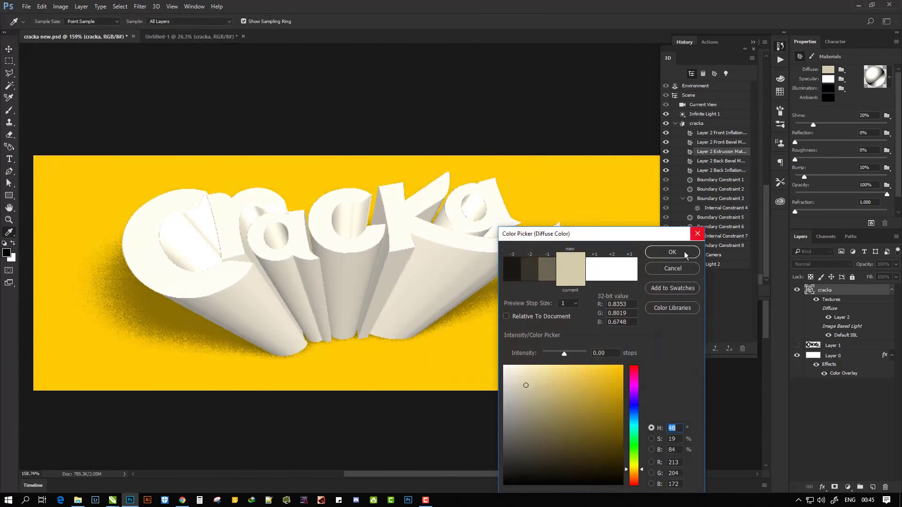
{"action": "left_click", "coordinate": [673, 252]}
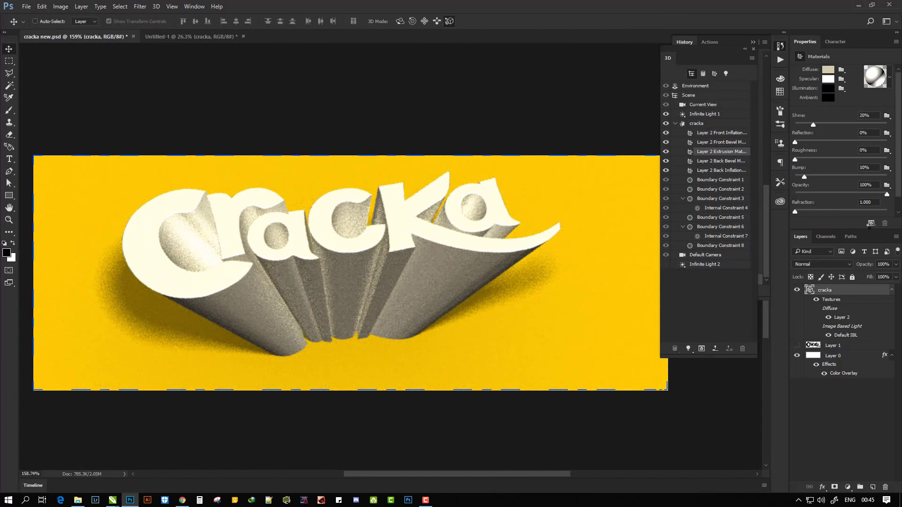
{"action": "left_click", "coordinate": [387, 256]}
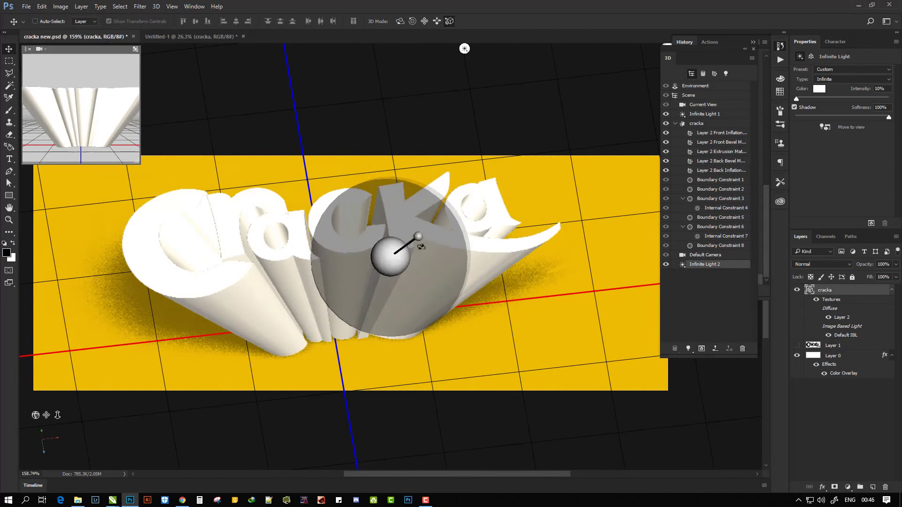
Step: Add a point light to the scene and move it upward
{"action": "left_click", "coordinate": [451, 47]}
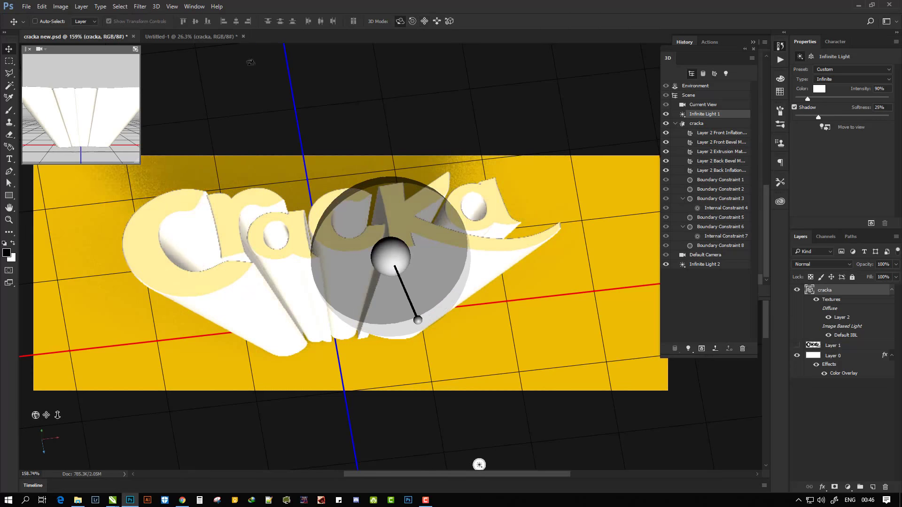
{"action": "left_click", "coordinate": [689, 348]}
{"action": "left_click", "coordinate": [724, 359]}
{"action": "mouse_move", "coordinate": [451, 302]}
{"action": "left_mouse_down"}
{"action": "mouse_move", "coordinate": [354, 305]}
{"action": "mouse_move", "coordinate": [292, 141]}
{"action": "mouse_move", "coordinate": [303, 186]}
{"action": "mouse_move", "coordinate": [285, 229]}
{"action": "left_mouse_up"}
Step: Change the secondary view angle and position the point light along Y
{"action": "left_click", "coordinate": [91, 118]}
{"action": "left_click", "coordinate": [42, 48]}
{"action": "left_click", "coordinate": [66, 86]}
{"action": "left_click_drag", "start_coordinate": [273, 270], "coordinate": [280, 150]}
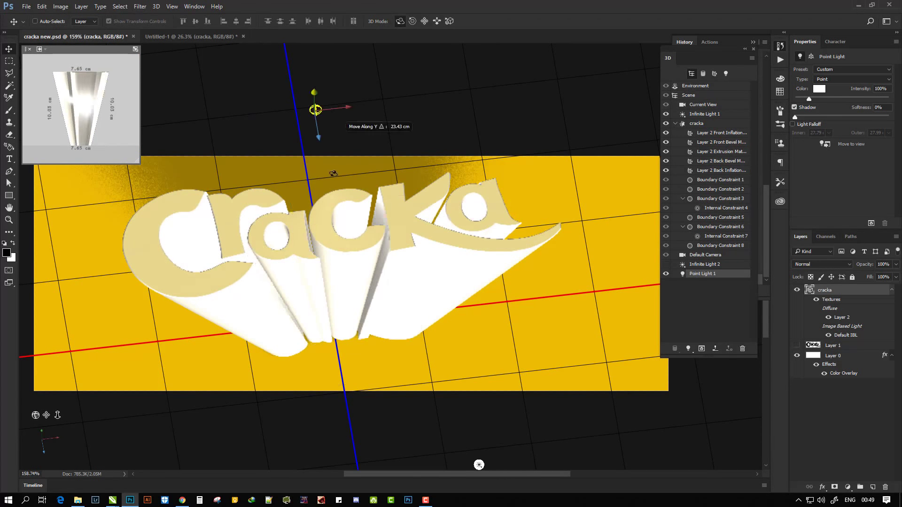
{"action": "left_click_drag", "start_coordinate": [333, 173], "coordinate": [322, 79]}
{"action": "scroll", "coordinate": [322, 79], "scroll_direction": "down", "scroll_amount": 5}
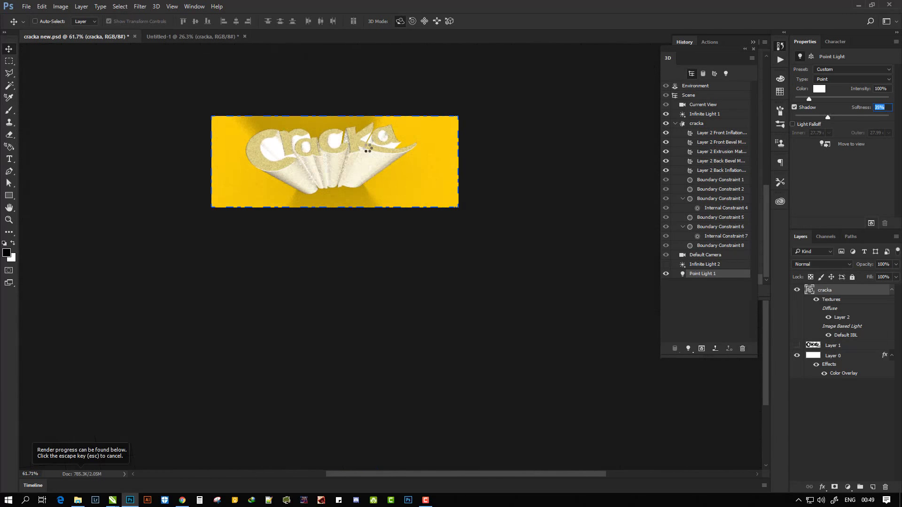
{"action": "key", "text": "ctrl+1"}
Step: Save the current camera as 'main view' and shift the point light along Z
{"action": "left_click", "coordinate": [703, 104]}
{"action": "left_click", "coordinate": [851, 69]}
{"action": "left_click", "coordinate": [827, 149]}
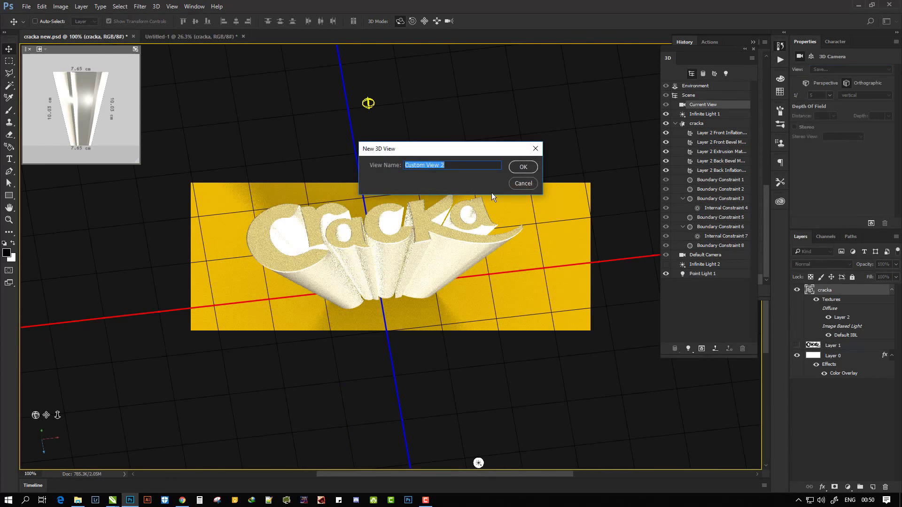
{"action": "type", "text": "main view"}
{"action": "key", "text": "Return"}
{"action": "mouse_move", "coordinate": [492, 193]}
{"action": "left_mouse_down"}
{"action": "mouse_move", "coordinate": [246, 345]}
{"action": "mouse_move", "coordinate": [416, 241]}
{"action": "mouse_move", "coordinate": [311, 293]}
{"action": "left_mouse_up"}
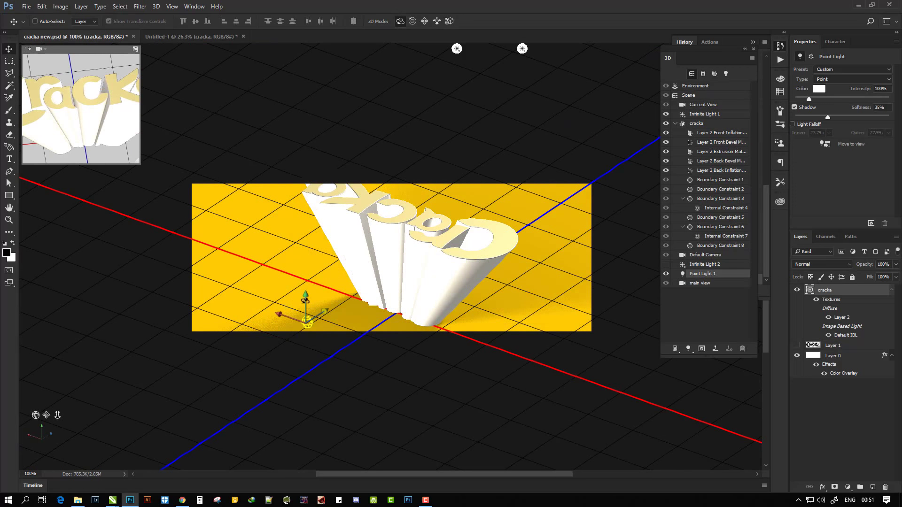
Step: Switch the camera to the saved main view and test a render
{"action": "left_click", "coordinate": [703, 104]}
{"action": "left_click", "coordinate": [850, 69]}
{"action": "left_click", "coordinate": [826, 157]}
{"action": "left_click", "coordinate": [871, 223]}
{"action": "key", "text": "Escape"}
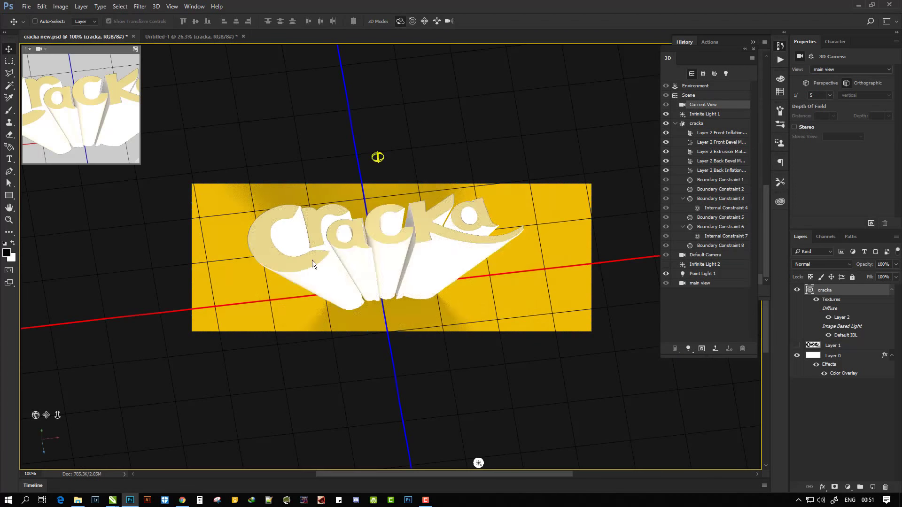
Step: Dim the main infinite light to 47% intensity, 50% softness, and preview a render
{"action": "left_click", "coordinate": [717, 124]}
{"action": "left_click", "coordinate": [710, 114]}
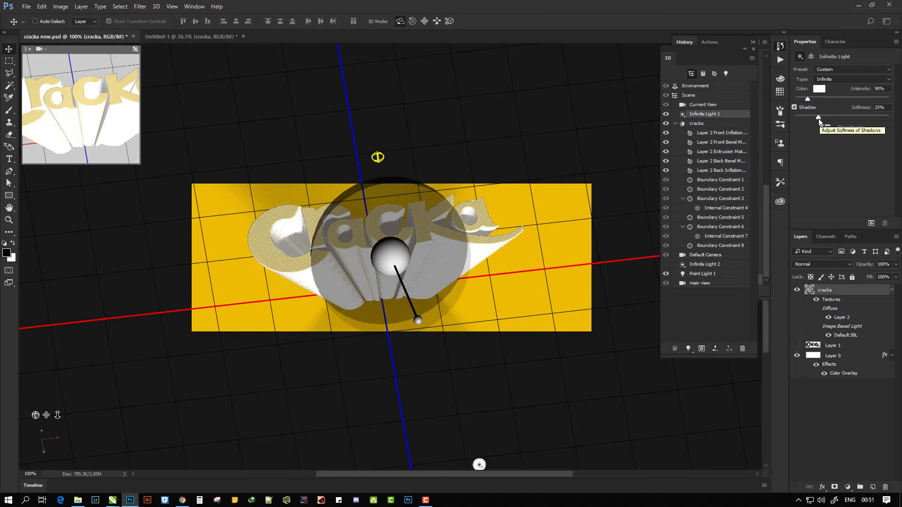
{"action": "left_click", "coordinate": [871, 224]}
{"action": "left_click", "coordinate": [703, 274]}
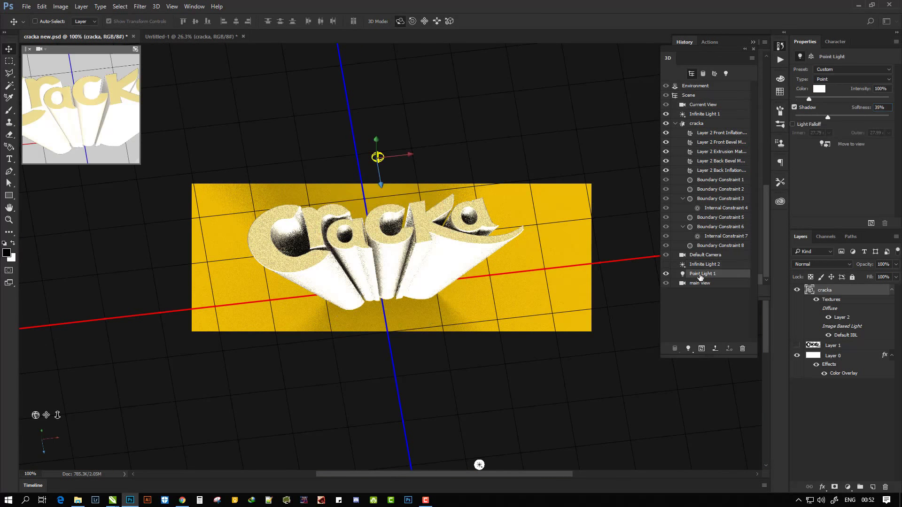
{"action": "left_click", "coordinate": [724, 133]}
{"action": "left_click", "coordinate": [705, 114]}
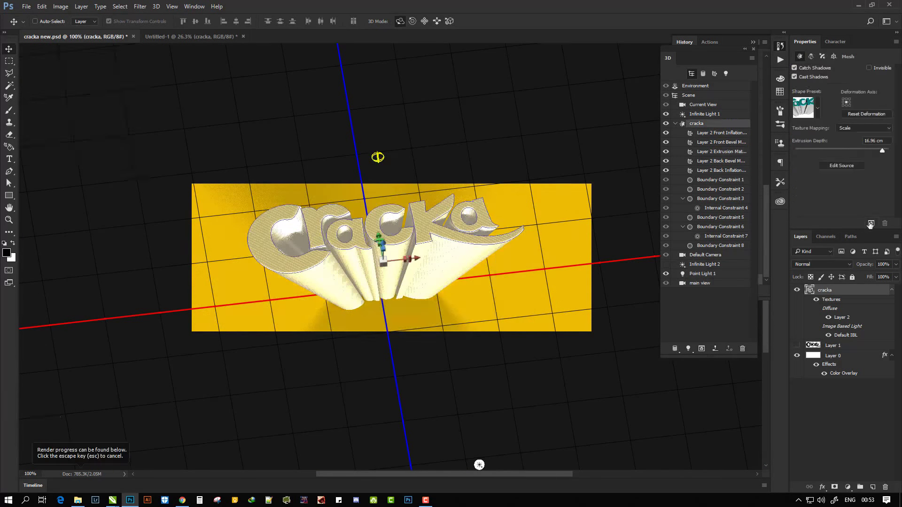
{"action": "left_click", "coordinate": [871, 224]}
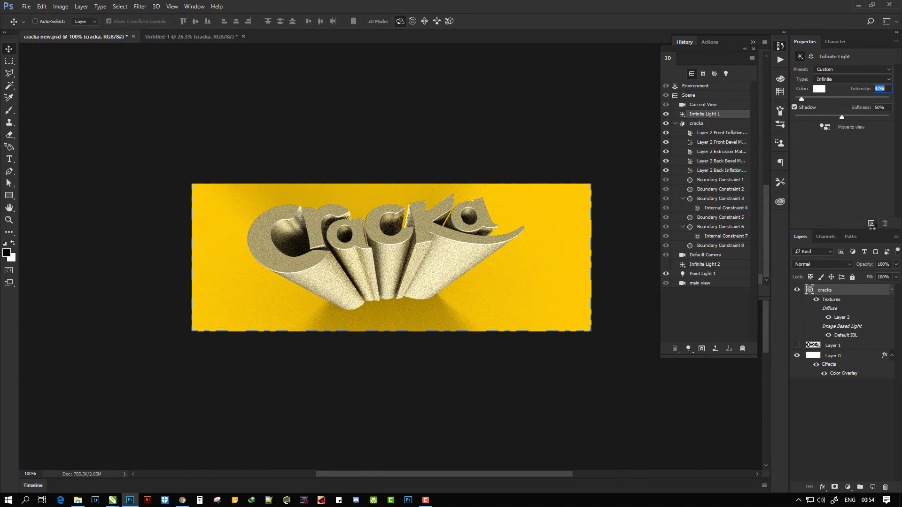
{"action": "left_click", "coordinate": [870, 224]}
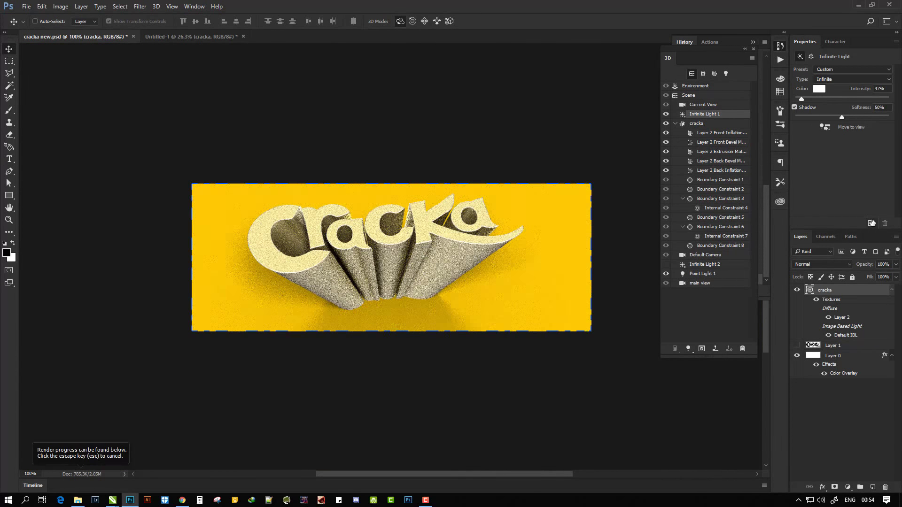
Step: Set the extrusion material's diffuse colour to cream
{"action": "left_click", "coordinate": [721, 151]}
{"action": "left_click", "coordinate": [828, 69]}
{"action": "left_click", "coordinate": [673, 368]}
{"action": "left_click", "coordinate": [871, 224]}
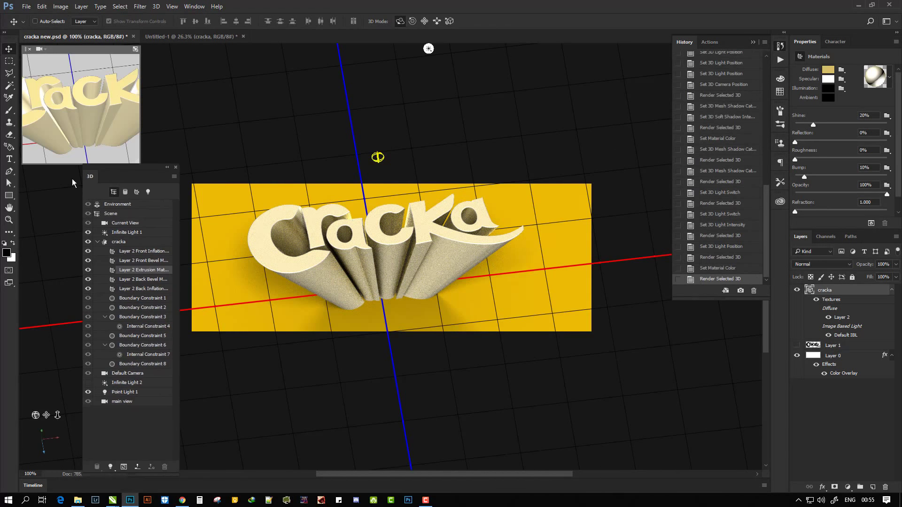
Step: Replace the diffuse texture and select all five text materials together
{"action": "left_click_drag", "start_coordinate": [667, 58], "coordinate": [94, 177]}
{"action": "left_click", "coordinate": [842, 69]}
{"action": "left_click", "coordinate": [839, 92]}
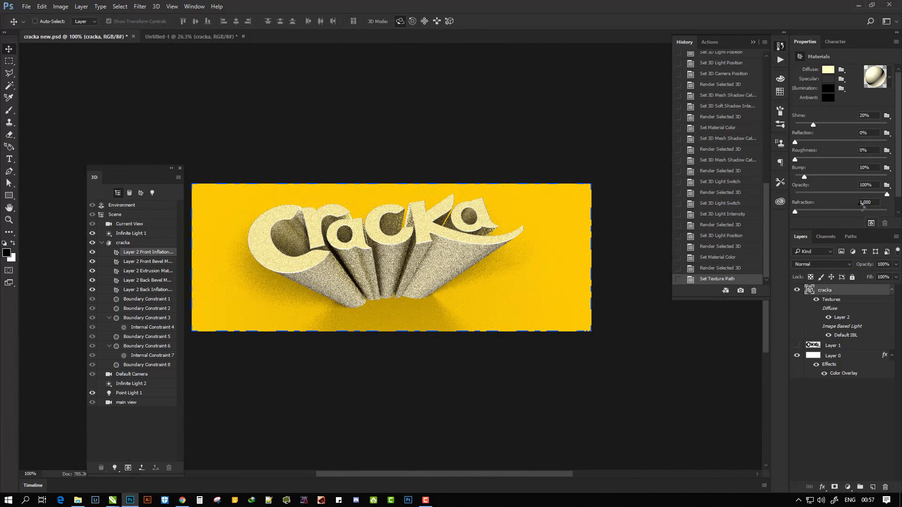
{"action": "left_click", "coordinate": [145, 290], "text": "shift"}
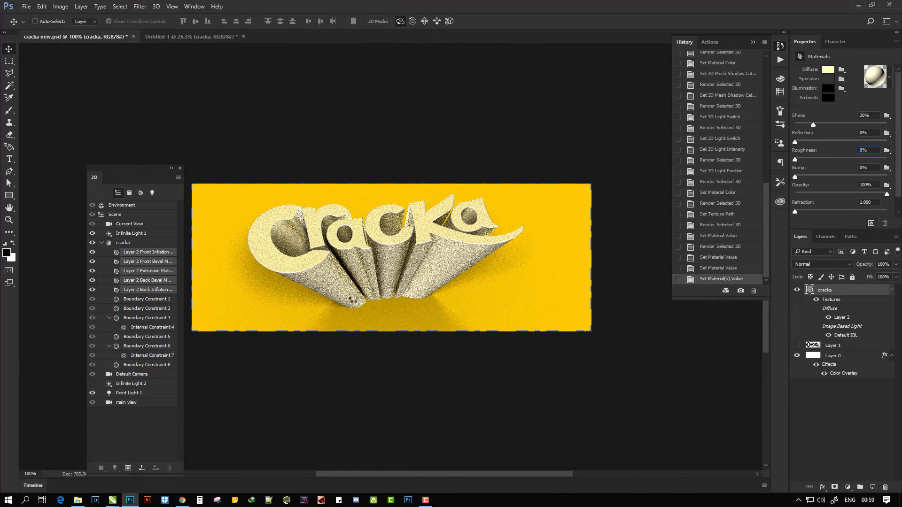
Step: Change the background's colour overlay to orange and reselect the cracka layer
{"action": "double_click", "coordinate": [844, 373]}
{"action": "left_click", "coordinate": [586, 280]}
{"action": "left_click", "coordinate": [671, 233]}
{"action": "left_click", "coordinate": [680, 272]}
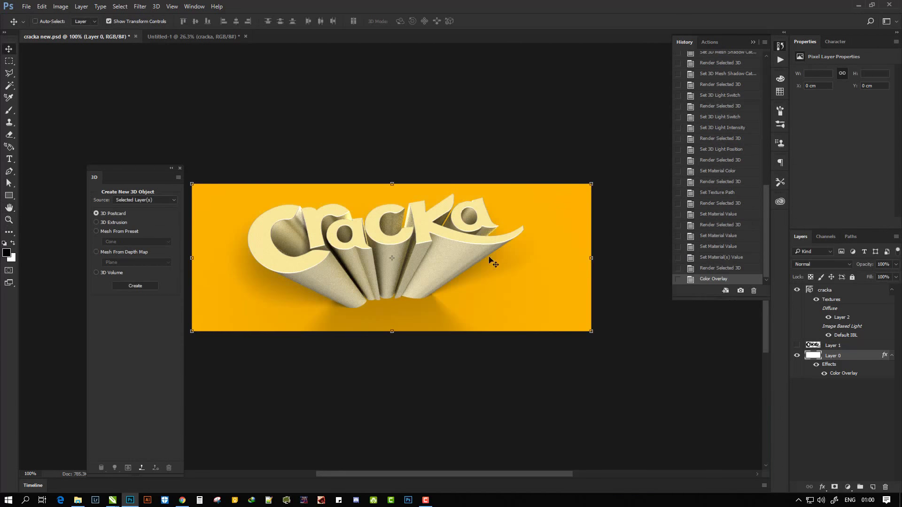
{"action": "mouse_move", "coordinate": [90, 181]}
{"action": "left_mouse_down"}
{"action": "mouse_move", "coordinate": [607, 66]}
{"action": "mouse_move", "coordinate": [493, 79]}
{"action": "left_mouse_up"}
{"action": "left_click", "coordinate": [825, 290]}
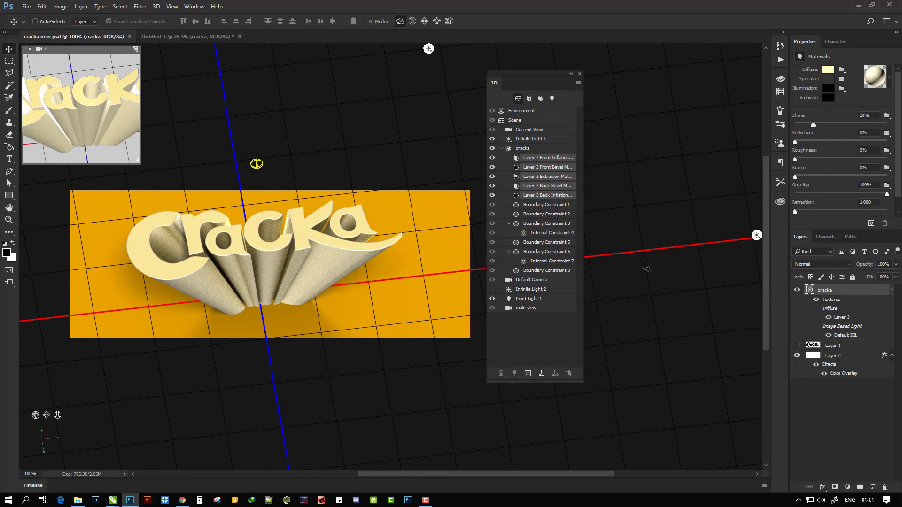
Step: Save the current camera as main view 2 and main view 3
{"action": "left_click", "coordinate": [529, 129]}
{"action": "left_click", "coordinate": [862, 70]}
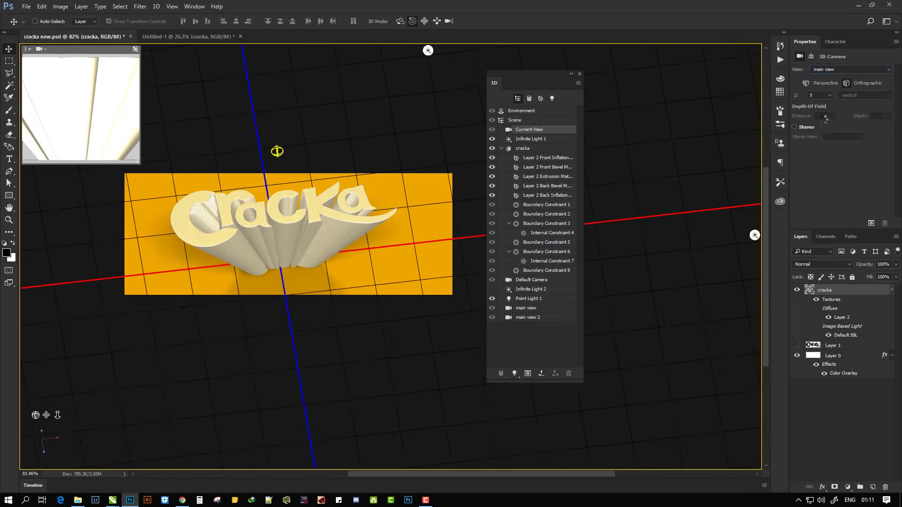
{"action": "left_click", "coordinate": [863, 69]}
{"action": "left_click", "coordinate": [830, 145]}
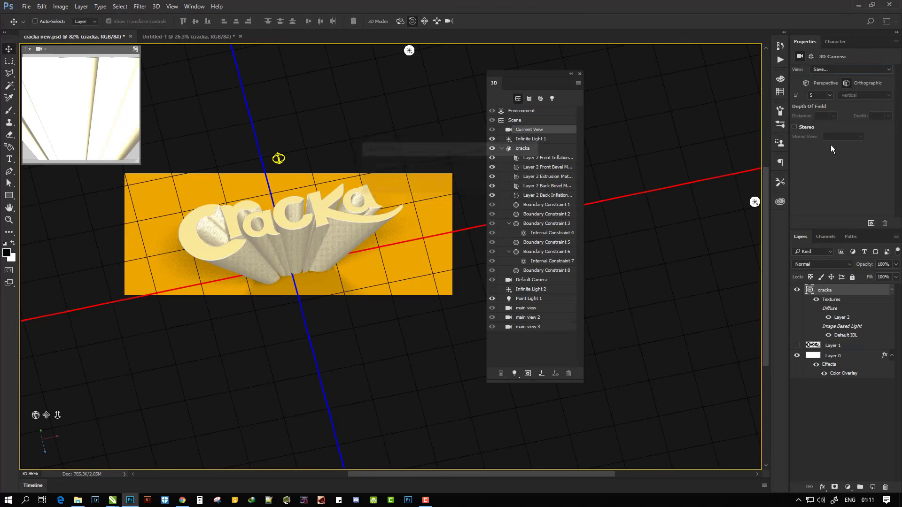
Step: Marquee the image, zoom in and start a full-quality render
{"action": "key", "text": "Return"}
{"action": "key", "text": "m"}
{"action": "left_click_drag", "start_coordinate": [527, 74], "coordinate": [677, 53]}
{"action": "key", "text": "ctrl+0"}
{"action": "key", "text": "ctrl+a"}
{"action": "left_click", "coordinate": [871, 223]}
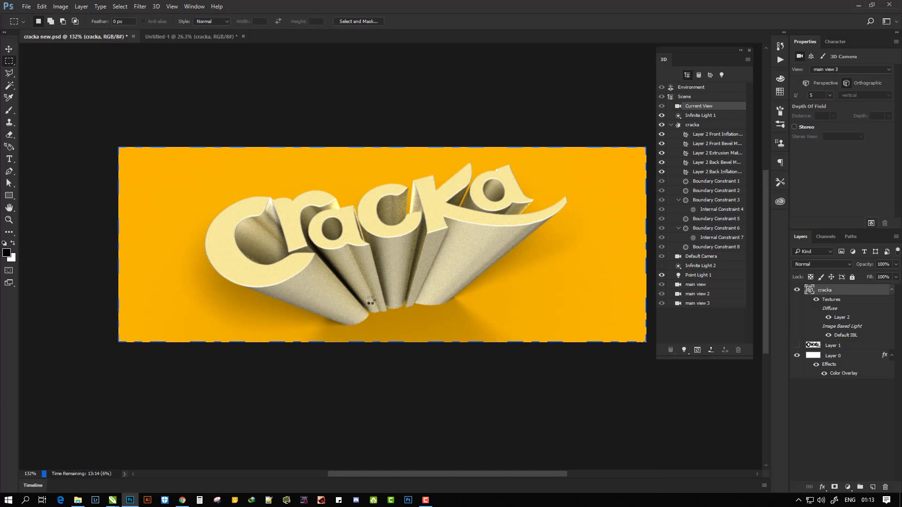
Step: Add Layer 0 copy as a 3D mesh and stretch it into a flat water plane
{"action": "right_click", "coordinate": [834, 356]}
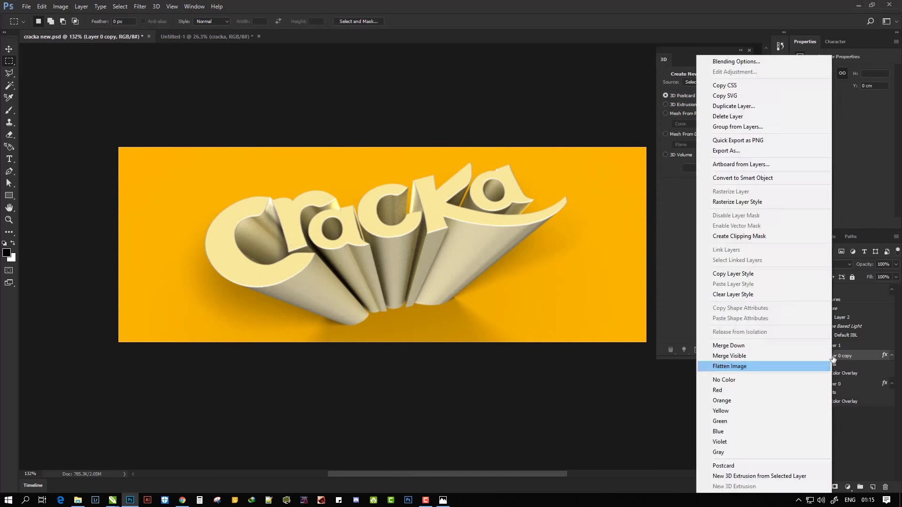
{"action": "left_click", "coordinate": [826, 364]}
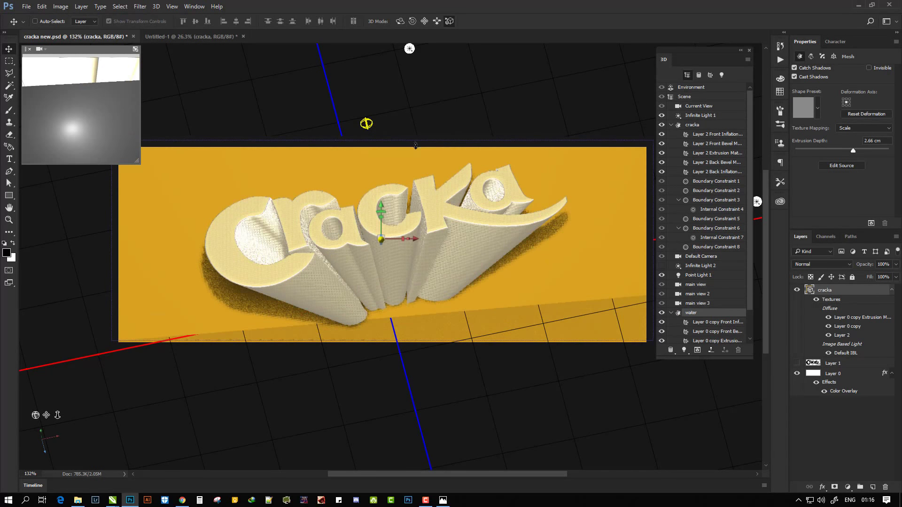
{"action": "left_click", "coordinate": [717, 322]}
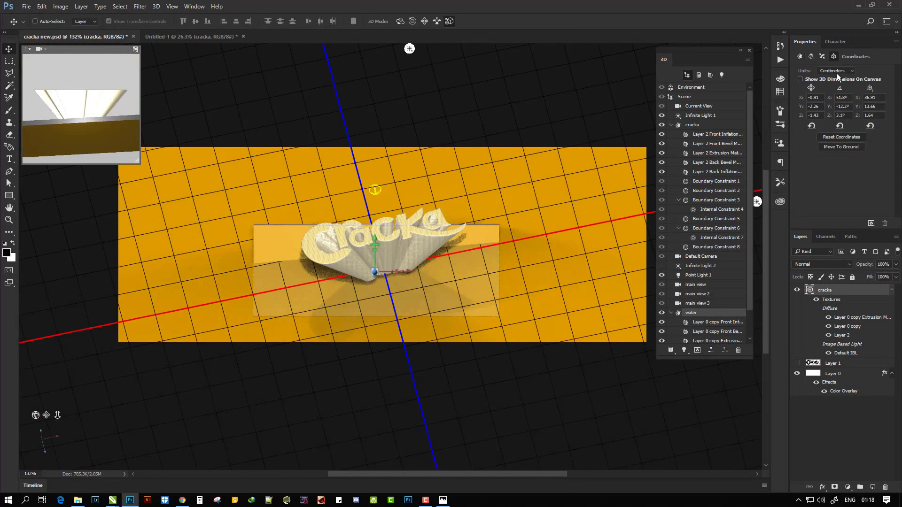
{"action": "left_click_drag", "start_coordinate": [389, 287], "coordinate": [659, 228]}
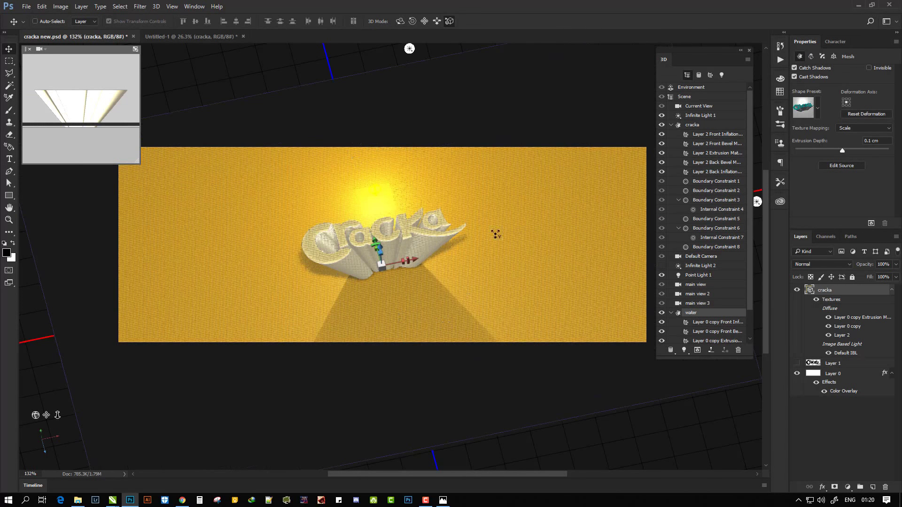
{"action": "left_click", "coordinate": [871, 224]}
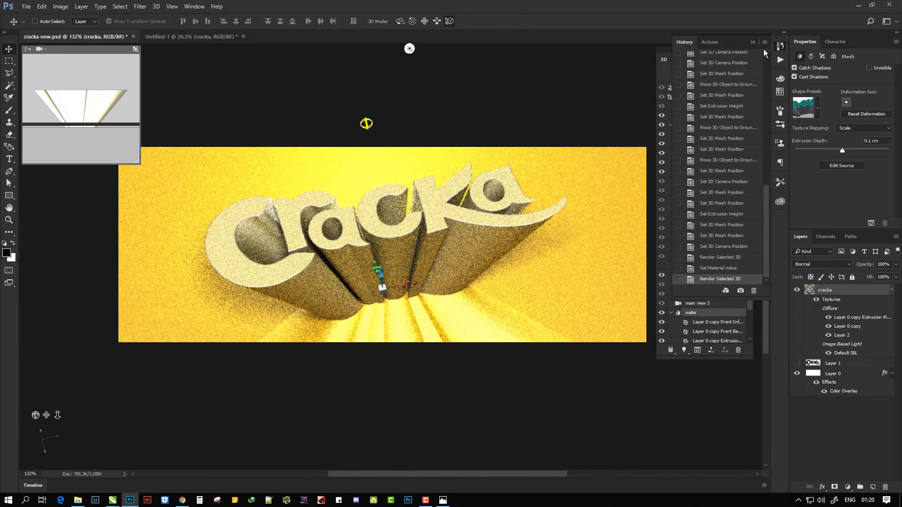
{"action": "left_click", "coordinate": [872, 224]}
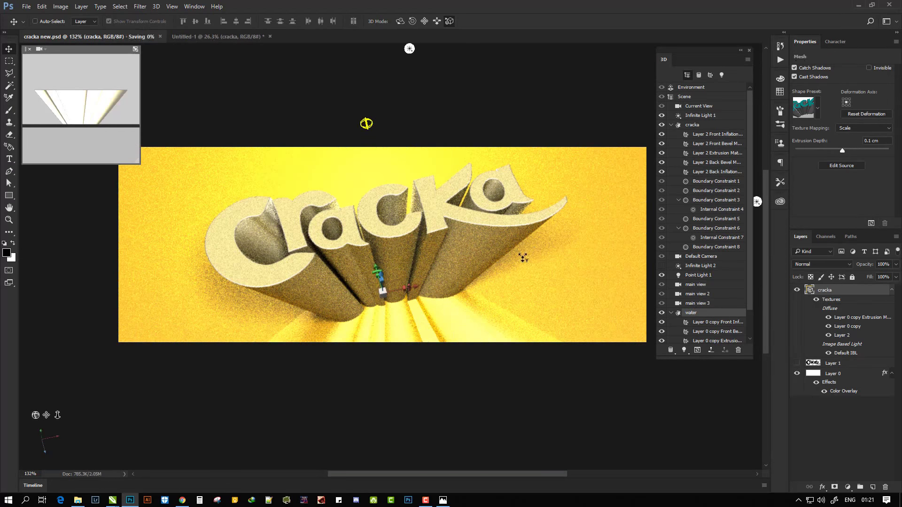
Step: Open the water material's bump texture for editing
{"action": "left_click", "coordinate": [718, 322]}
{"action": "left_click", "coordinate": [841, 70]}
{"action": "left_click", "coordinate": [674, 246]}
{"action": "left_click", "coordinate": [887, 169]}
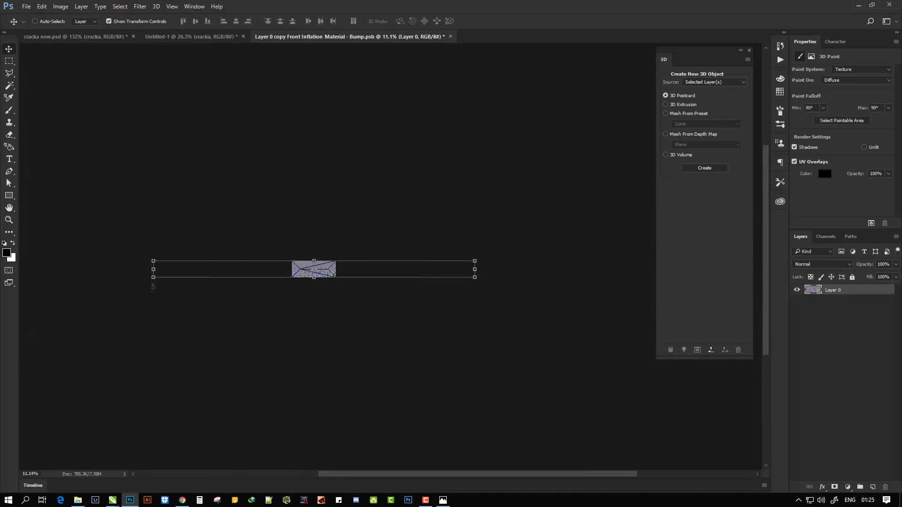
Step: Close the ripple bump texture, set the water's Bump to 5, and render the golden plane
{"action": "left_click", "coordinate": [446, 36]}
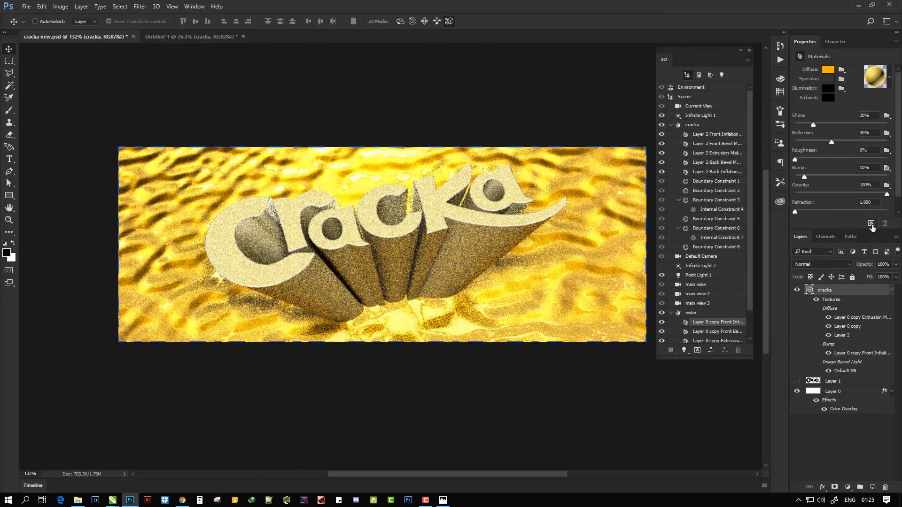
{"action": "left_click", "coordinate": [868, 168]}
{"action": "type", "text": "5"}
{"action": "key", "text": "Return"}
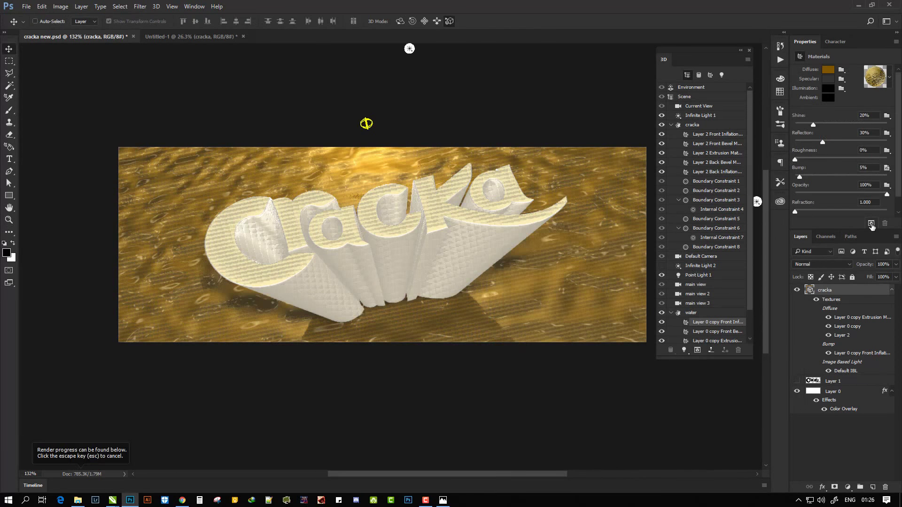
{"action": "left_click", "coordinate": [871, 223]}
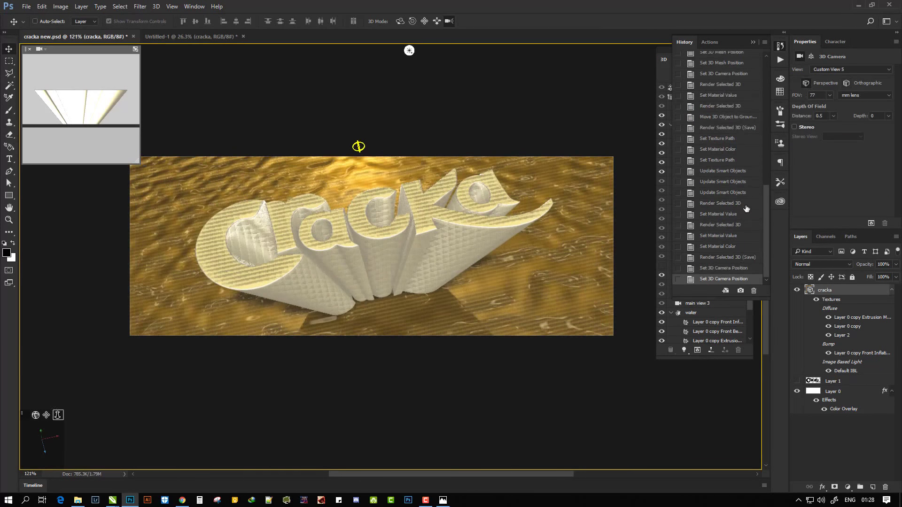
Step: Set depth of field to distance 0.37 and depth 3.5, then render
{"action": "left_click_drag", "start_coordinate": [855, 130], "coordinate": [884, 130]}
{"action": "left_click_drag", "start_coordinate": [833, 116], "coordinate": [827, 132]}
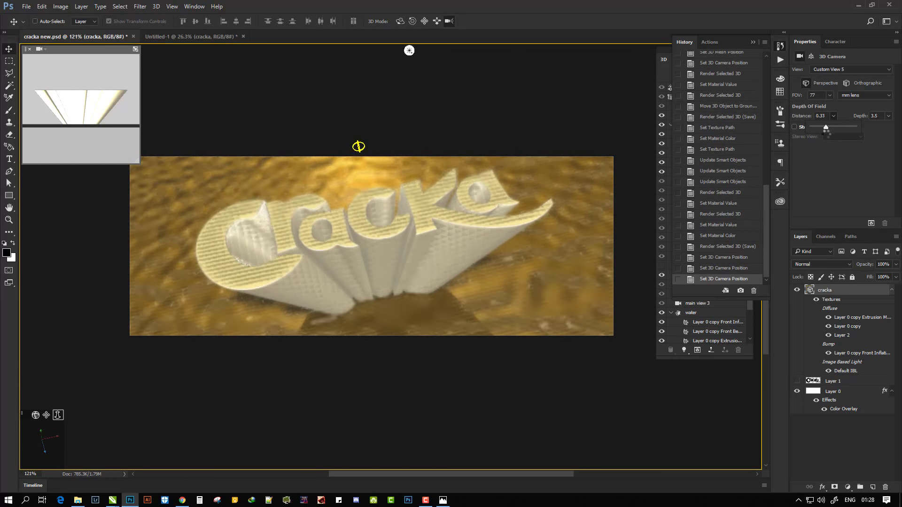
{"action": "left_click", "coordinate": [871, 223]}
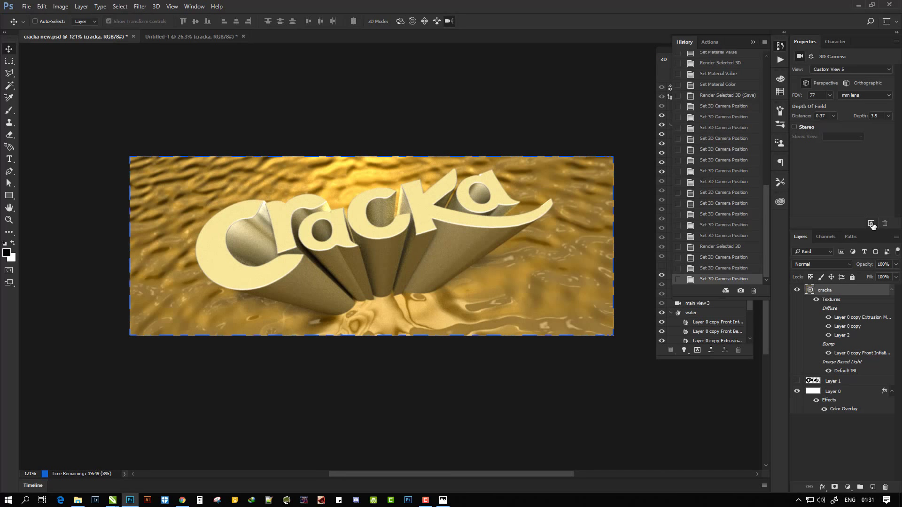
Step: Stop the render, switch Point Light 1 off, and revert that change through History
{"action": "left_click", "coordinate": [672, 288]}
{"action": "left_click", "coordinate": [662, 153]}
{"action": "left_click", "coordinate": [780, 59]}
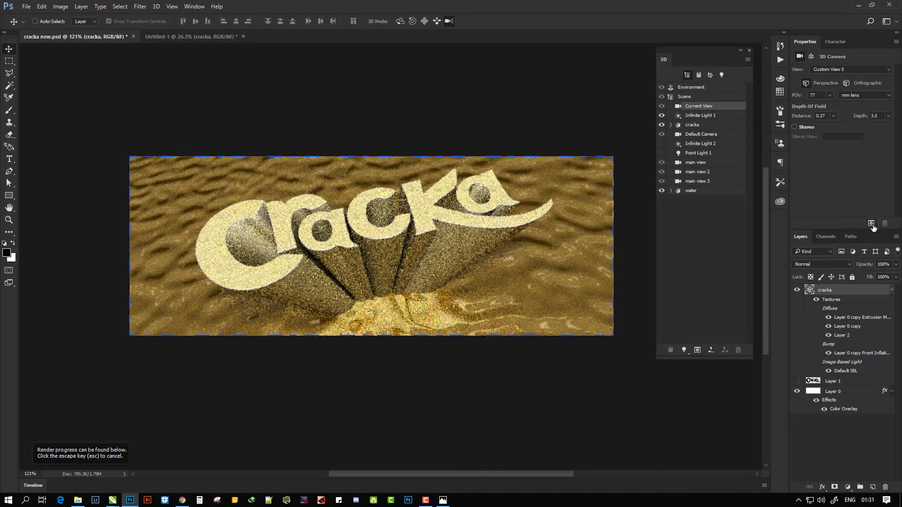
{"action": "left_click", "coordinate": [780, 60]}
{"action": "left_click", "coordinate": [681, 236]}
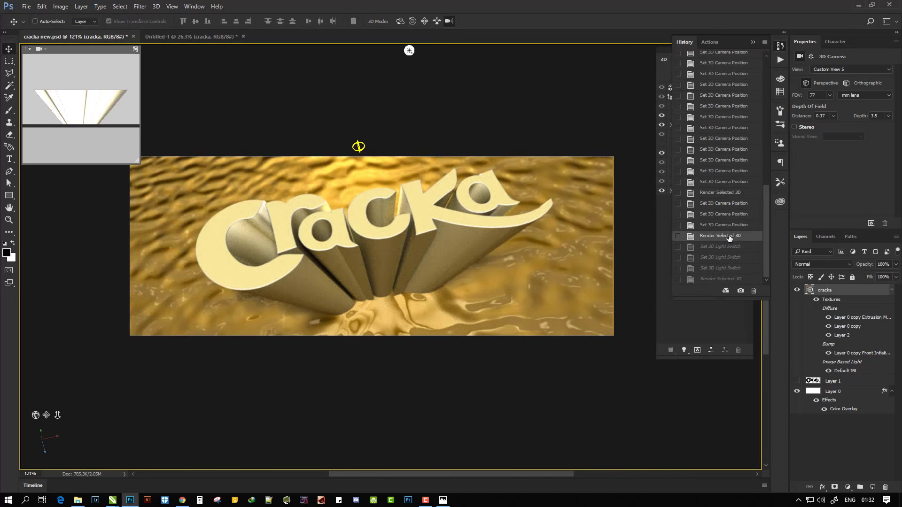
Step: Set Point Light 1 intensity to 70%
{"action": "type", "text": "70"}
{"action": "key", "text": "Tab"}
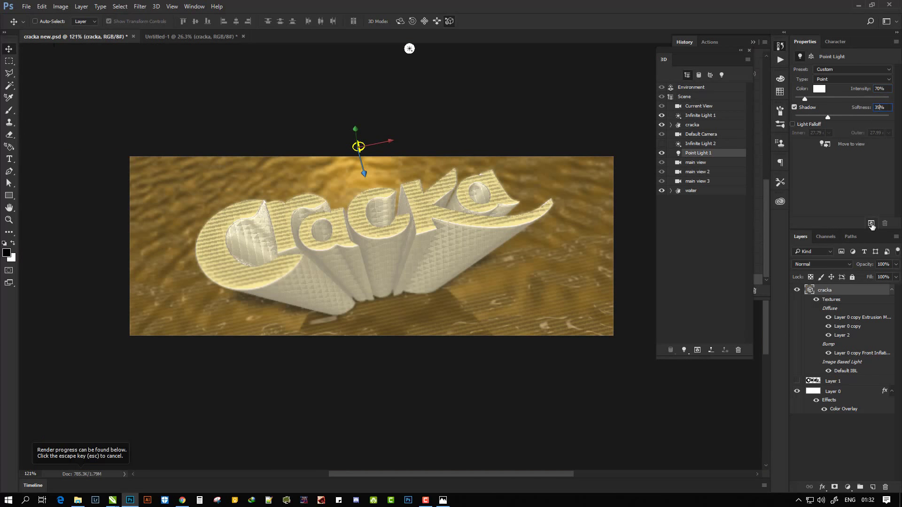